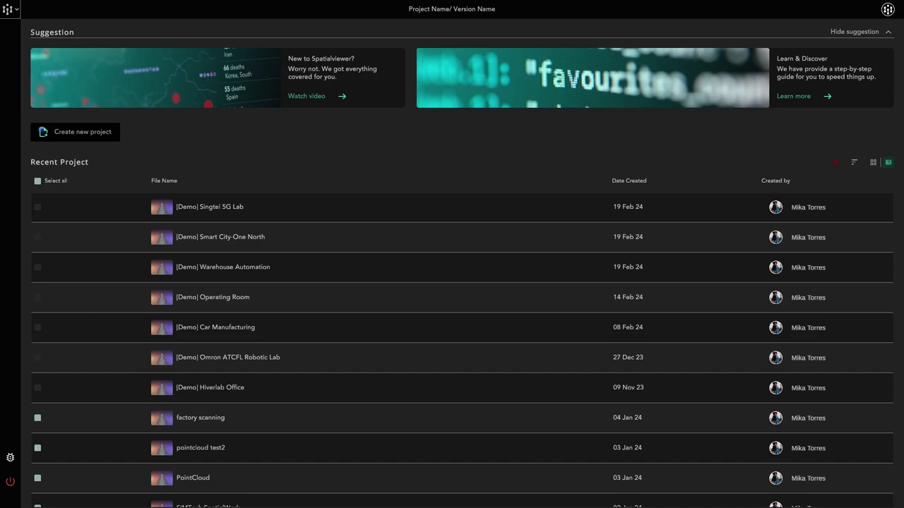
Step: Switch to Chrome and look through the "layout building" image results, previewing several building floor plans
key("alt+Tab")
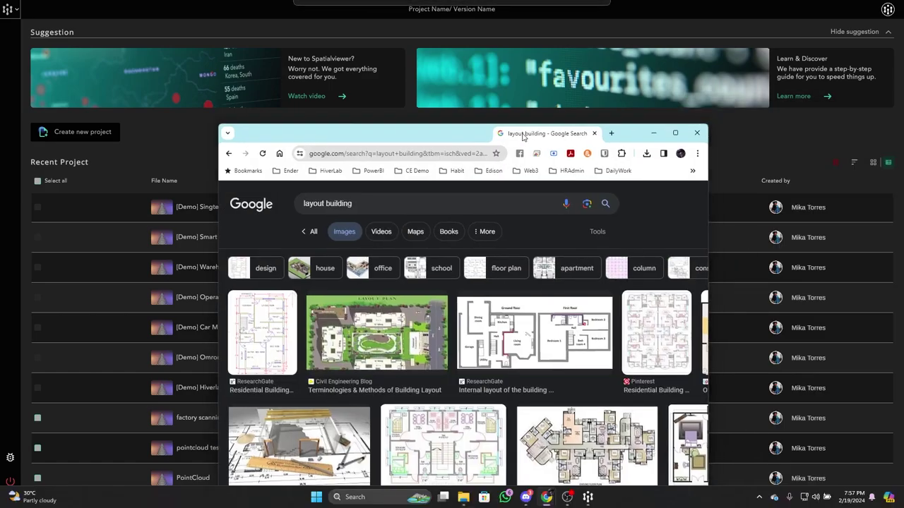
key("super+Up")
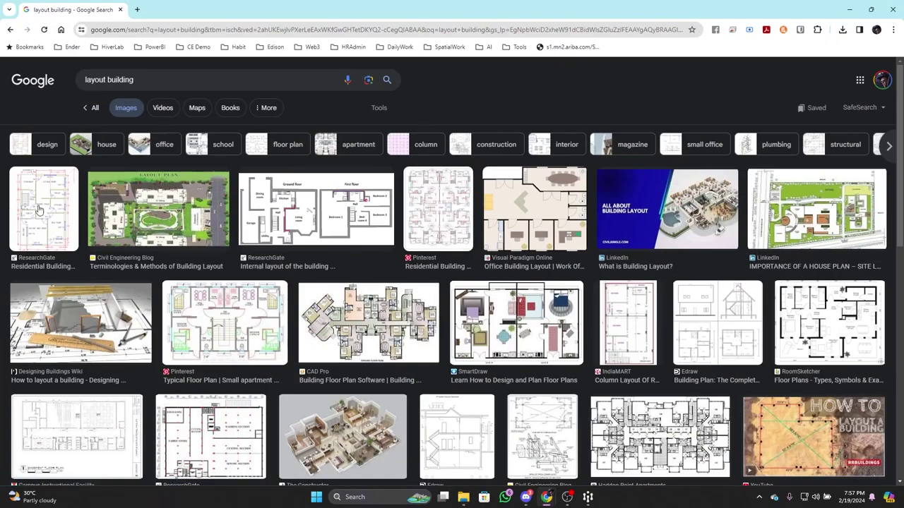
left_click(40, 211)
left_click(327, 134)
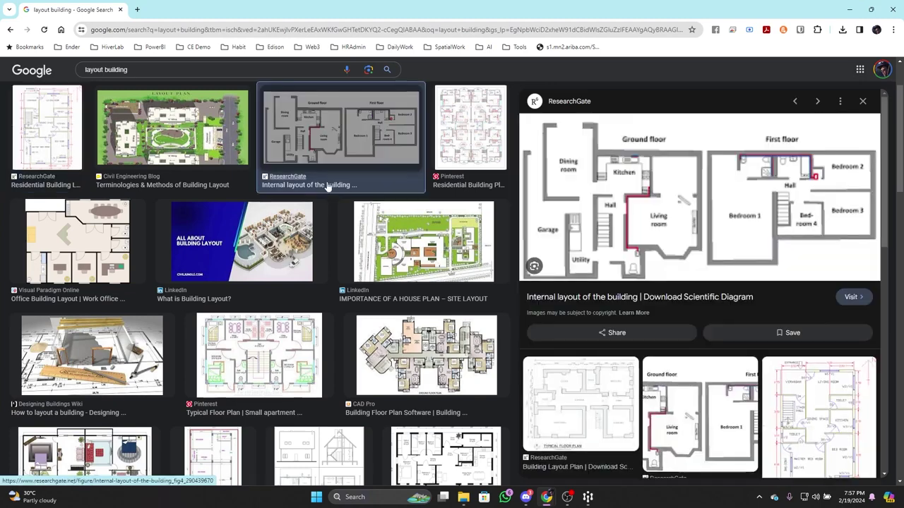
left_click(80, 230)
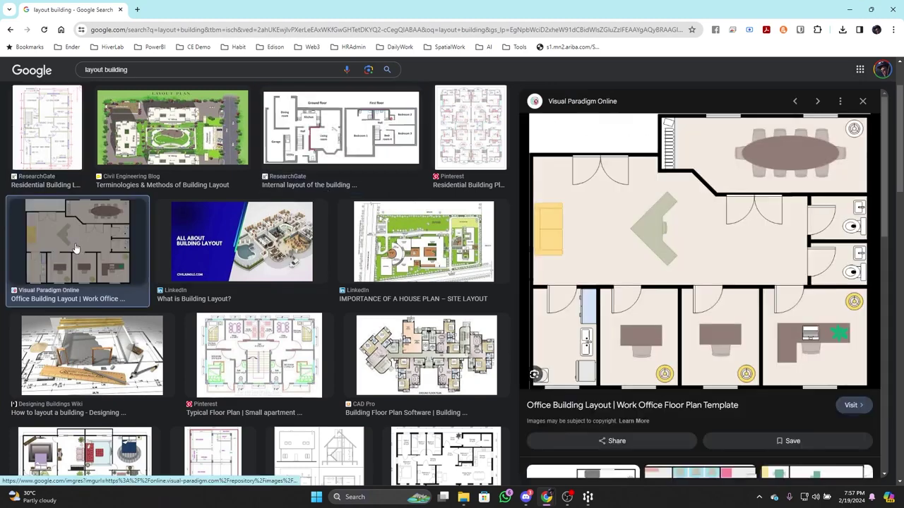
scroll(99, 278, "down", 4)
scroll(100, 278, "down", 1)
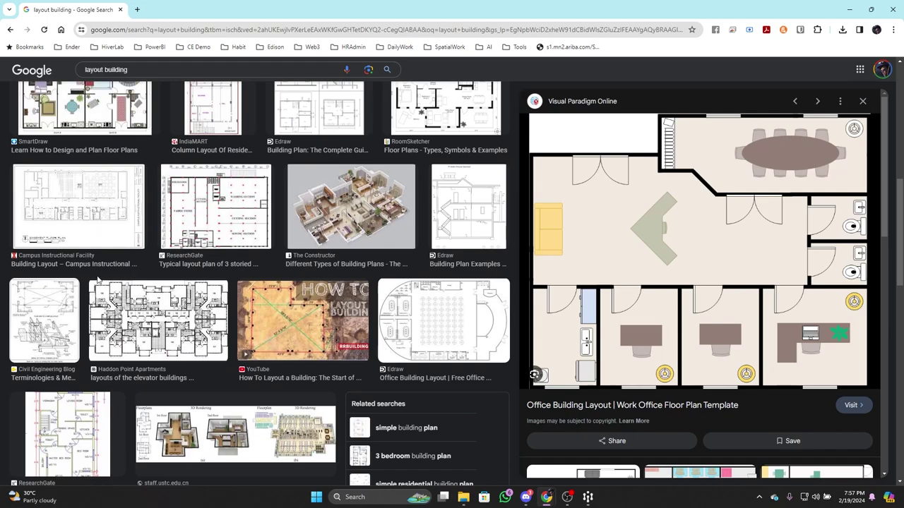
left_click(76, 312)
left_click(80, 219)
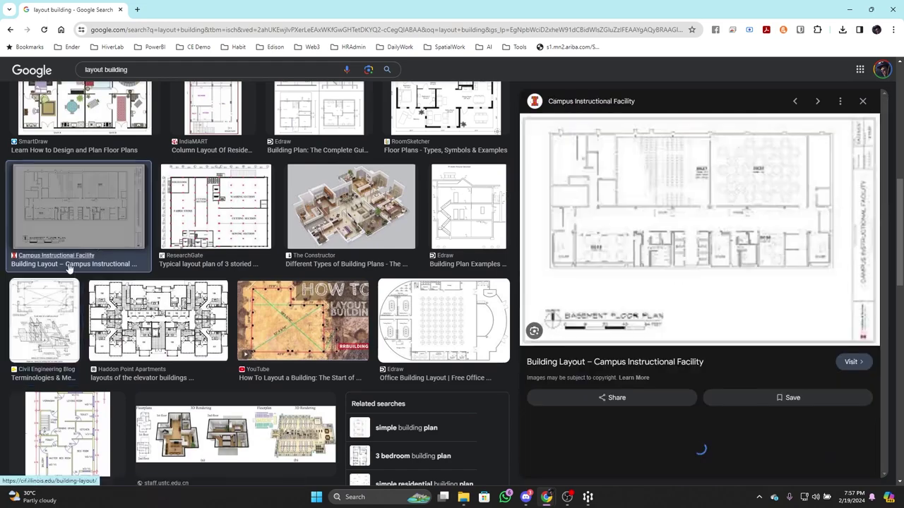
scroll(78, 282, "down", 2)
scroll(78, 285, "up", 8)
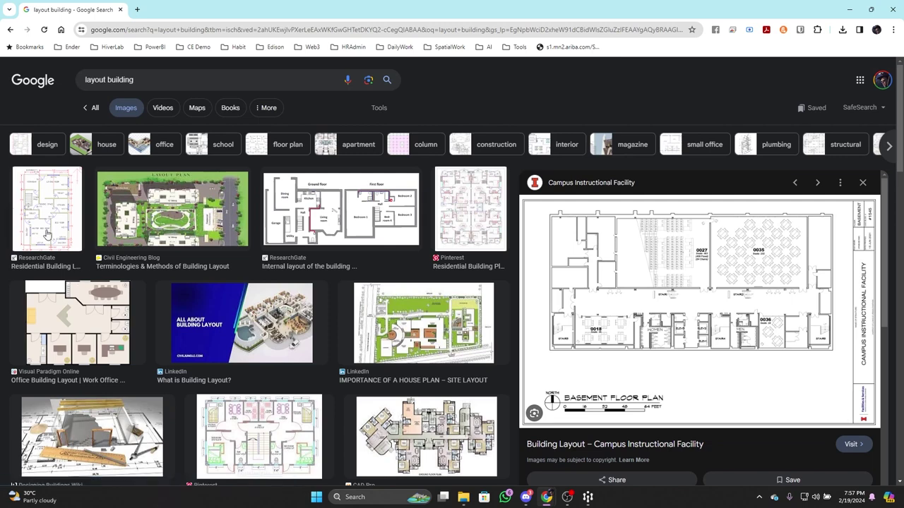
left_click(45, 232)
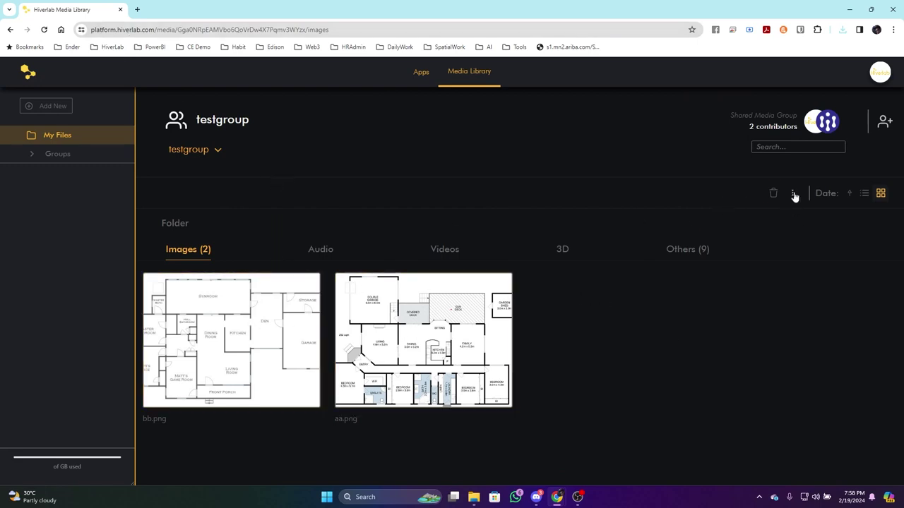
Step: Upload the floor plan image Internallayoutofthebuilding.png to the testgroup folder of the Hiverlab Media Library
left_click(794, 195)
left_click(55, 106)
left_click(54, 128)
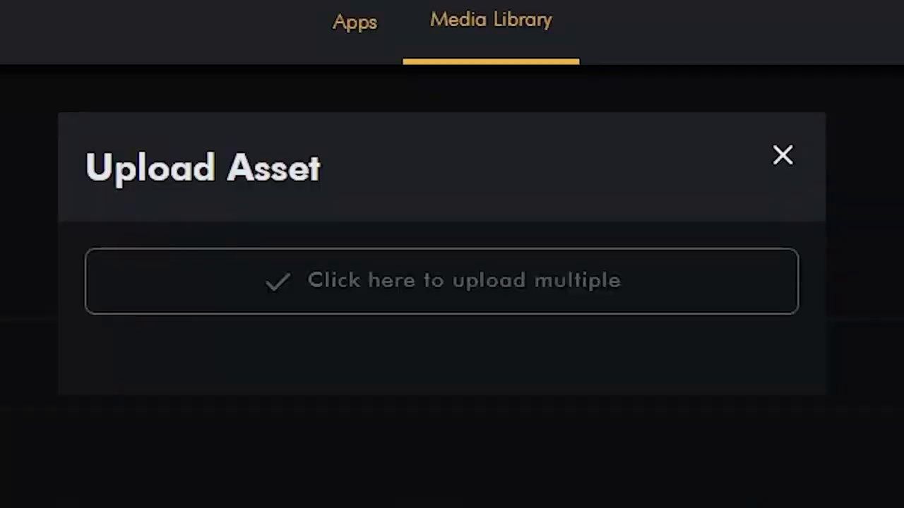
left_click(331, 303)
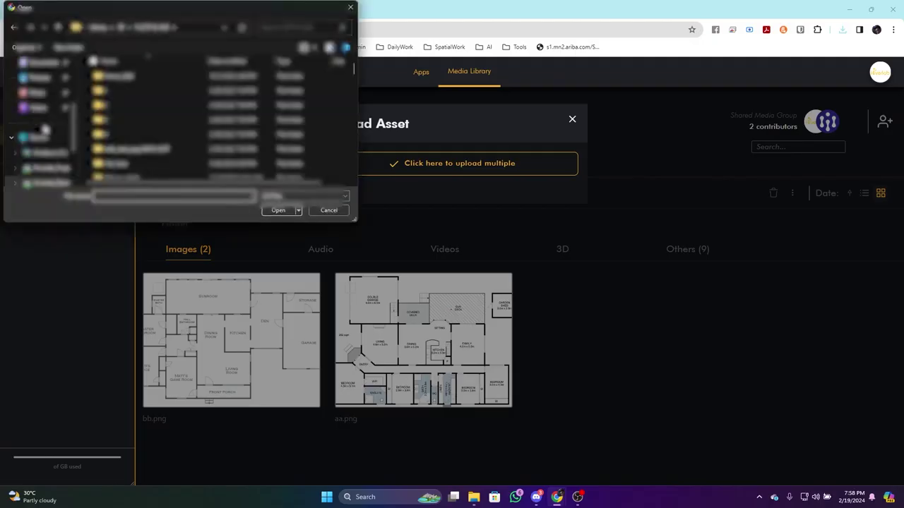
scroll(44, 129, "up", 3)
left_click(39, 125)
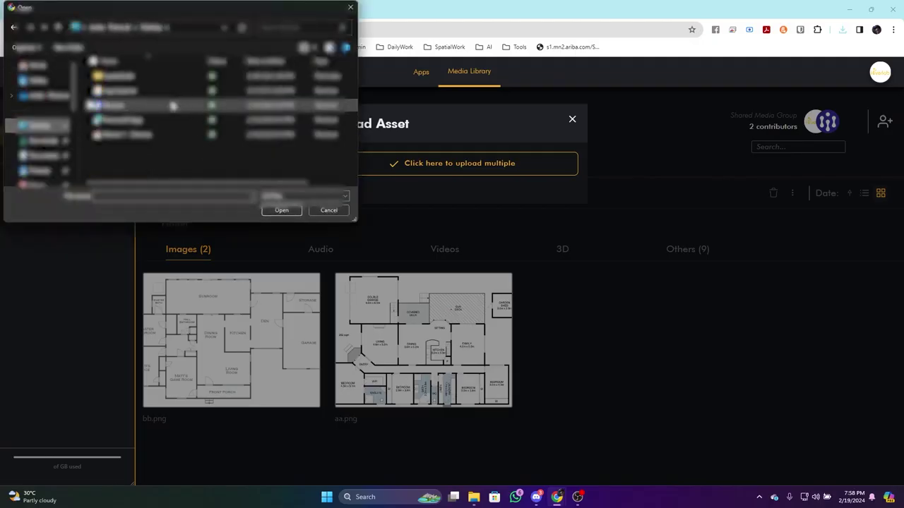
left_click(42, 140)
left_click(159, 90)
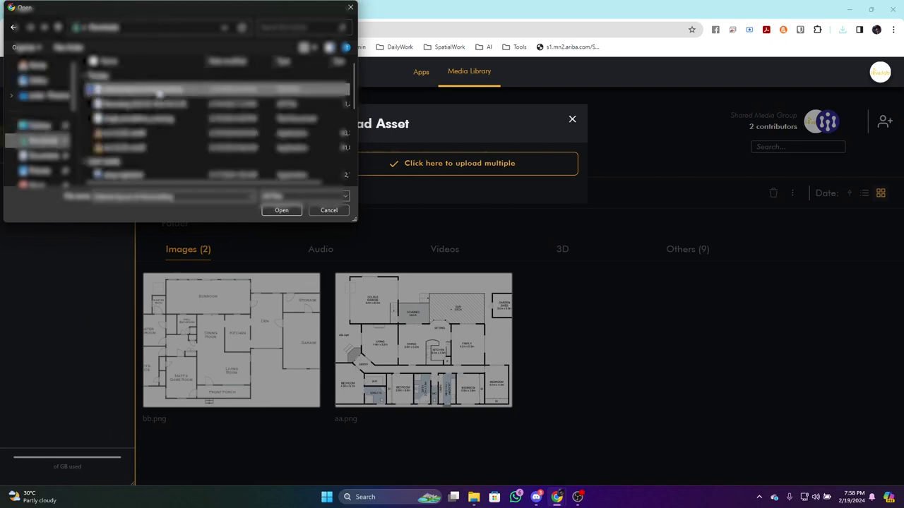
double_click(159, 90)
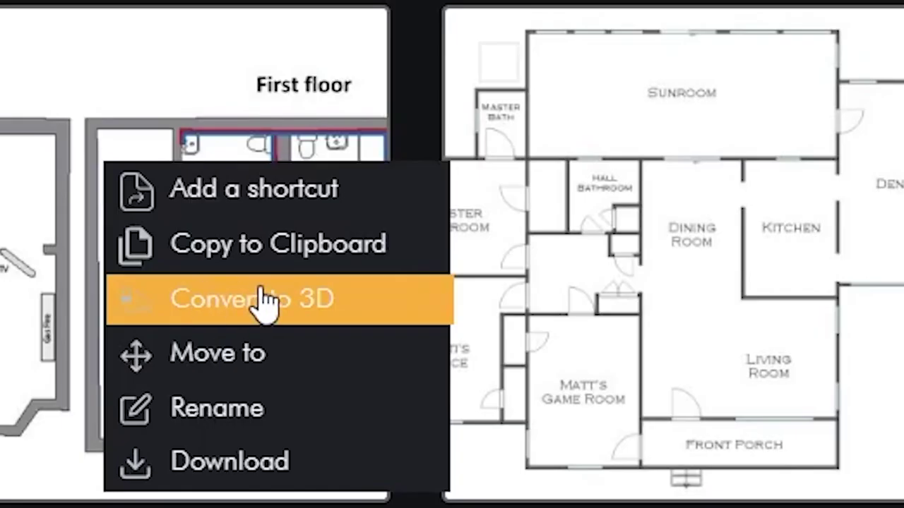
Step: Convert Internallayoutofthebuilding.png to 3D, then reload testgroup and show its 3D files
left_click(297, 316)
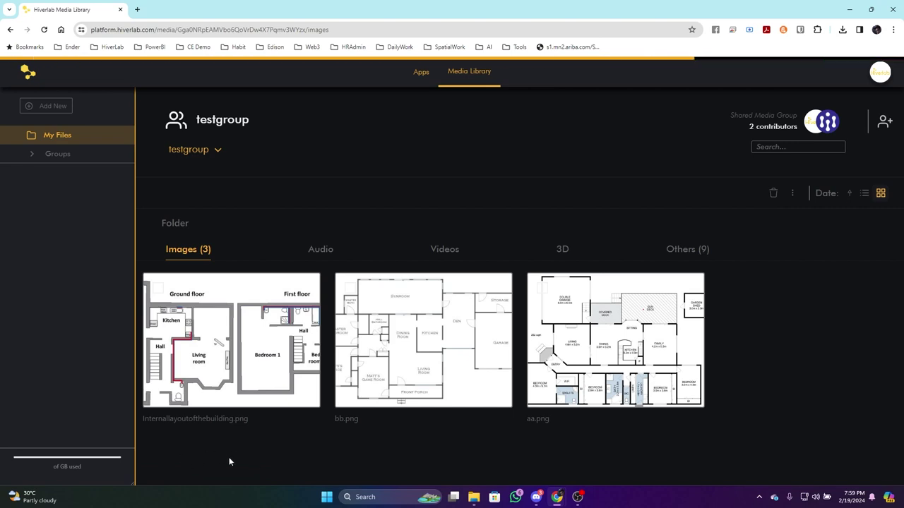
left_click(80, 154)
left_click(77, 193)
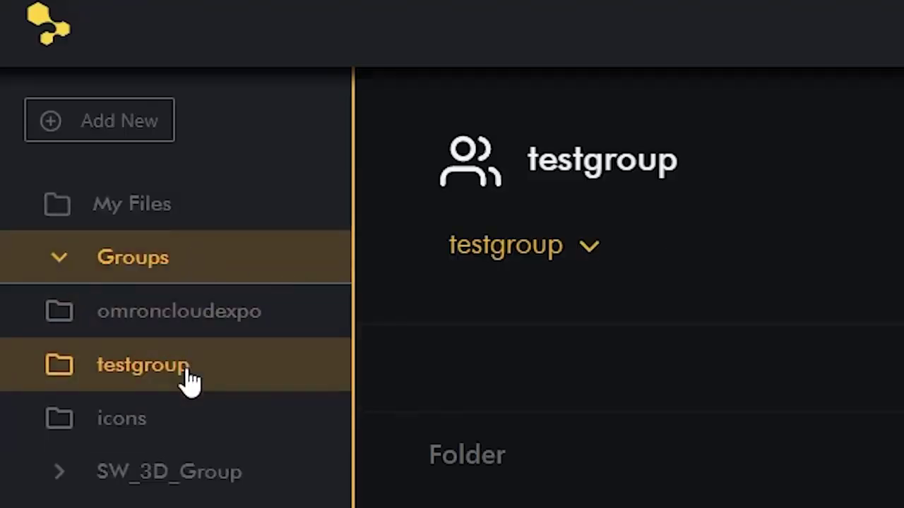
left_click(179, 411)
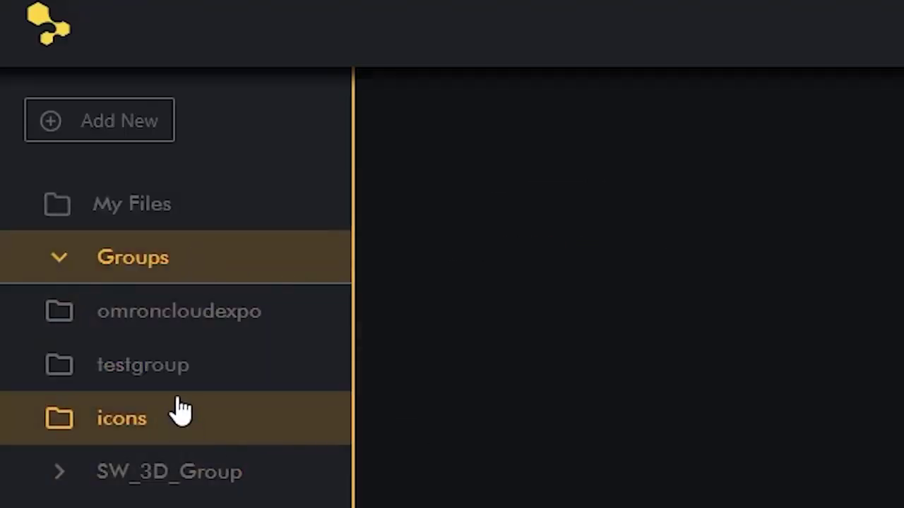
left_click(71, 198)
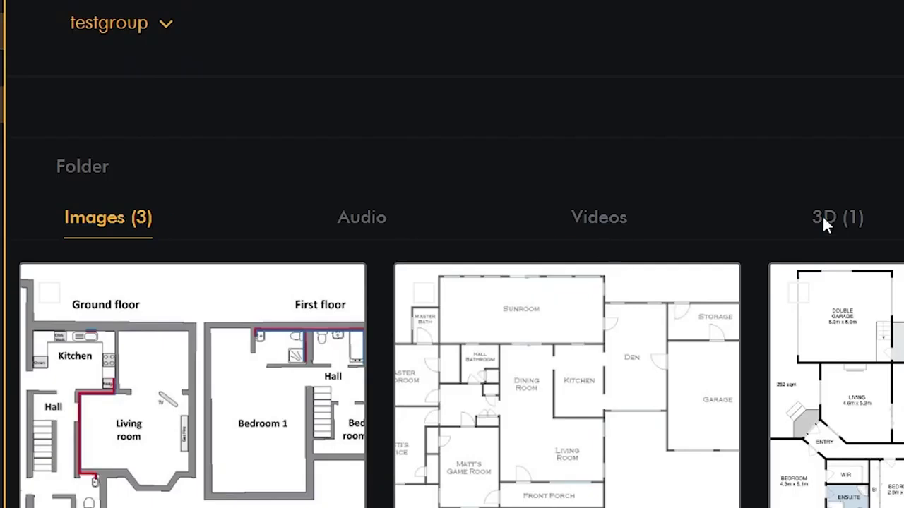
left_click(570, 256)
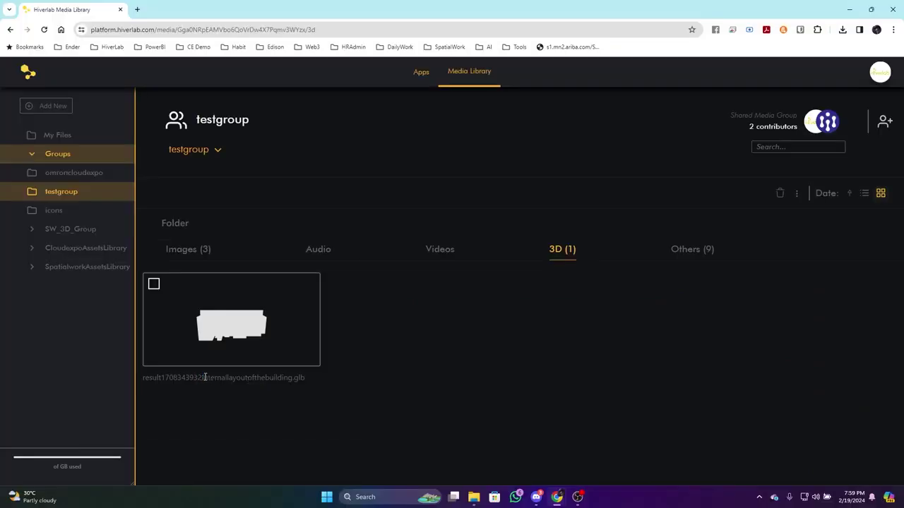
Step: Convert the bb.png floor plan in testgroup to 3D and reload the group
left_click(189, 251)
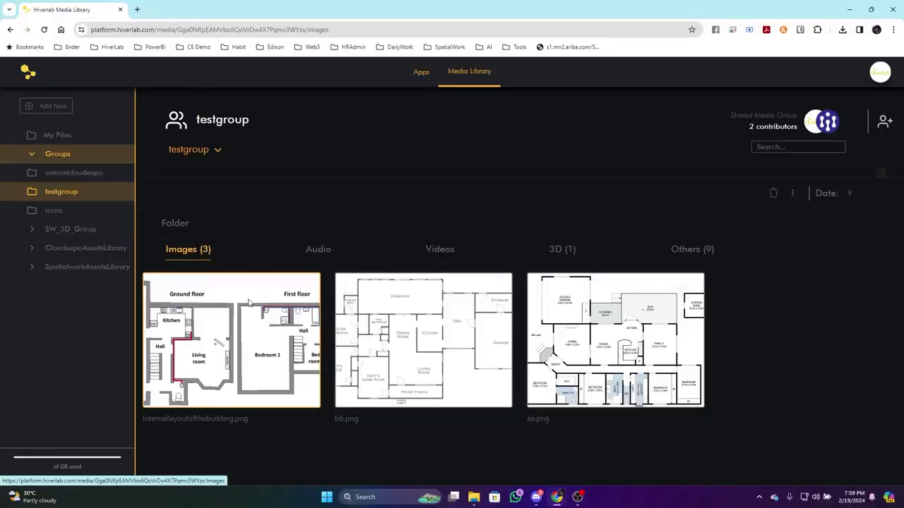
right_click(432, 374)
left_click(462, 408)
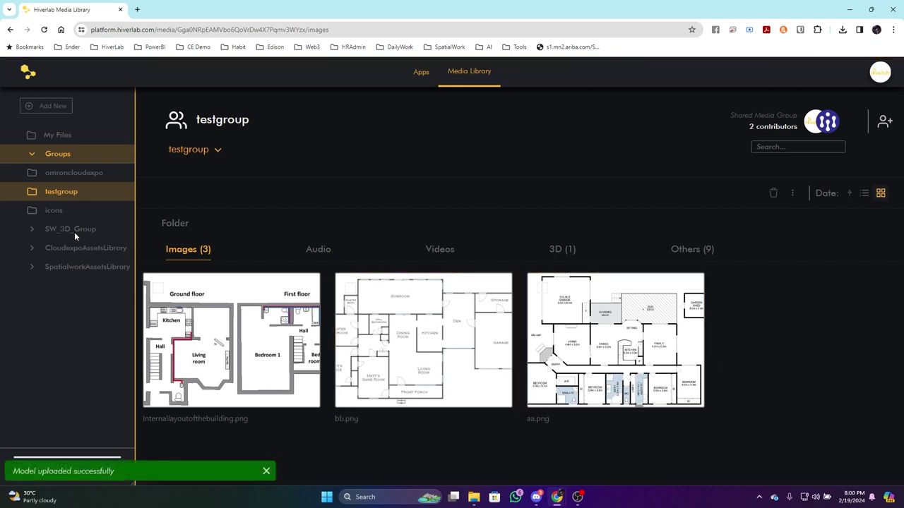
left_click(70, 191)
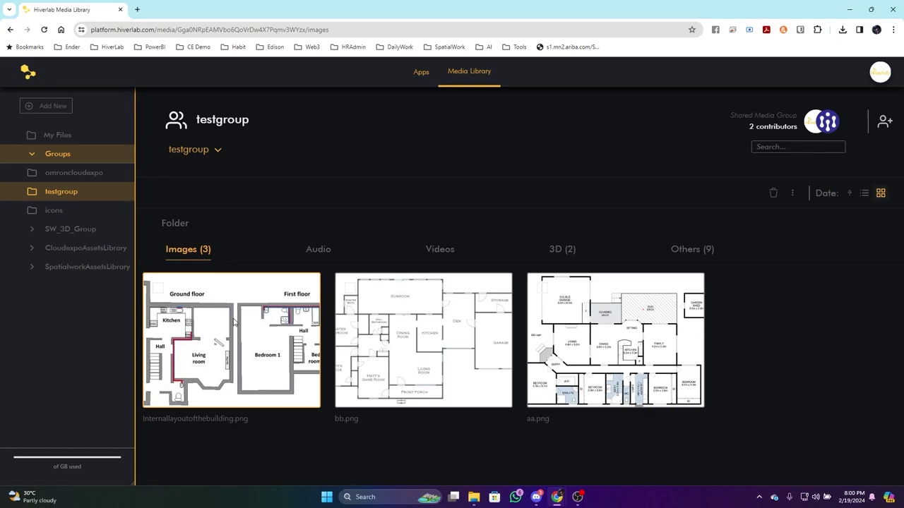
left_click(235, 322)
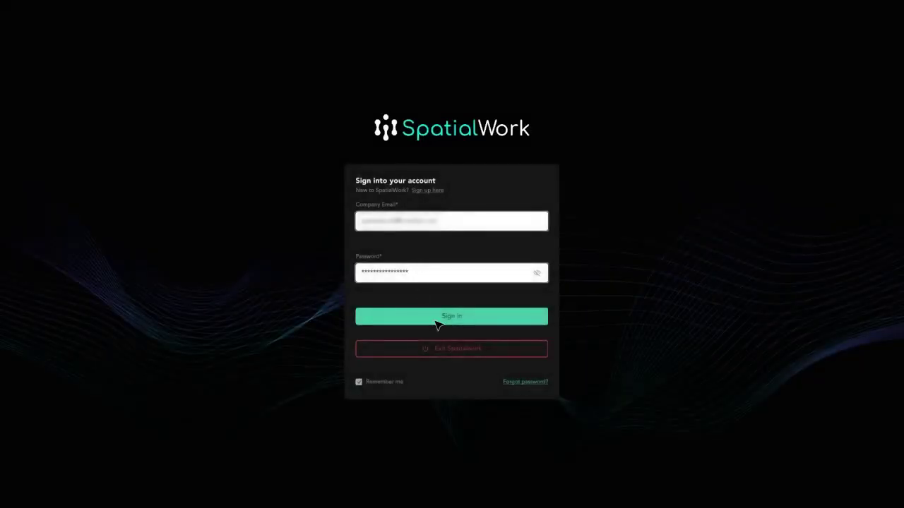
Step: Sign in to SpatialWork and create a new project titled 3dblueprinting
left_click(439, 326)
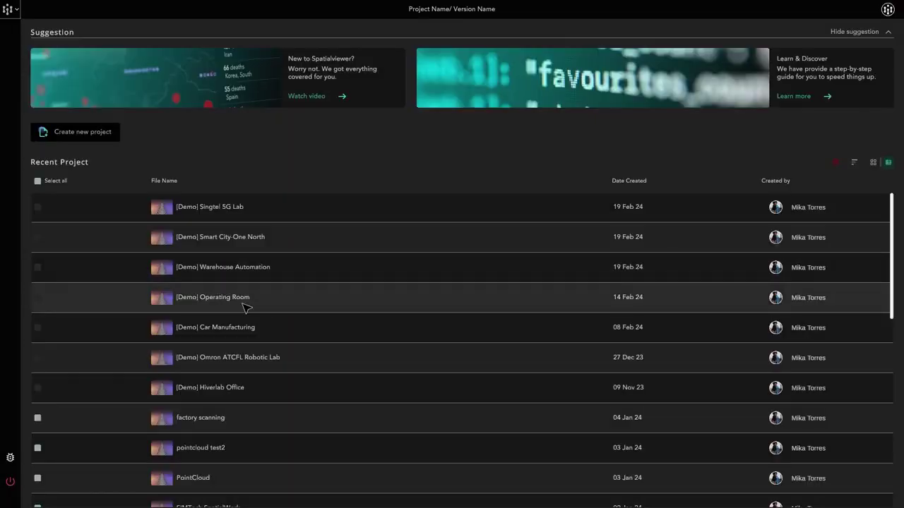
scroll(244, 322, "down", 1)
left_click(101, 132)
left_click(424, 177)
type("3dbluepr")
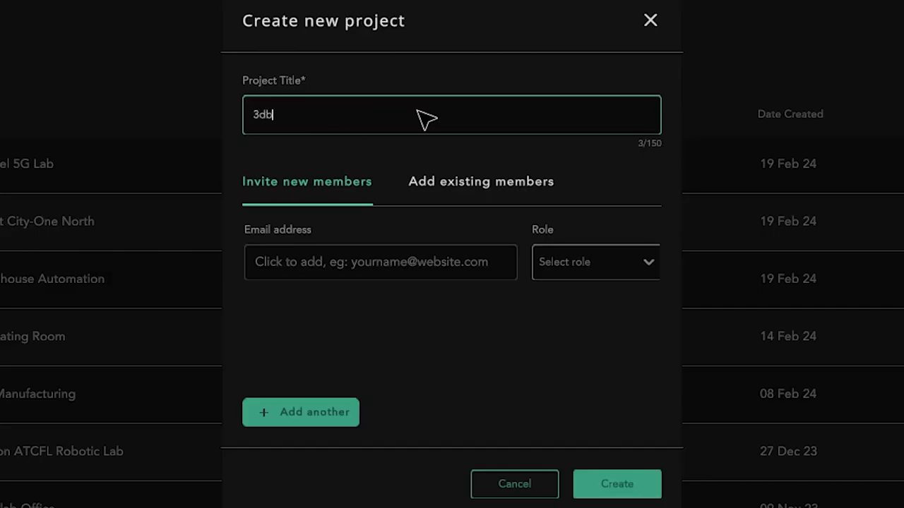
type("inting")
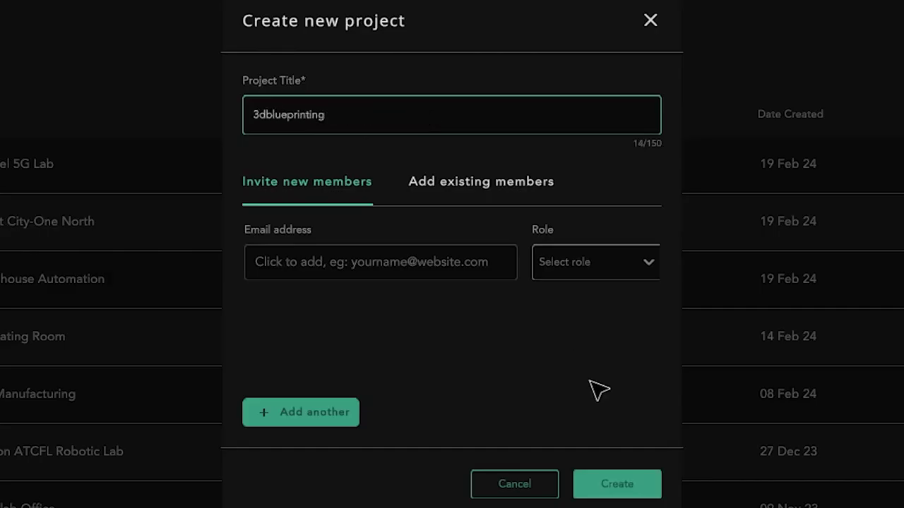
left_click(617, 484)
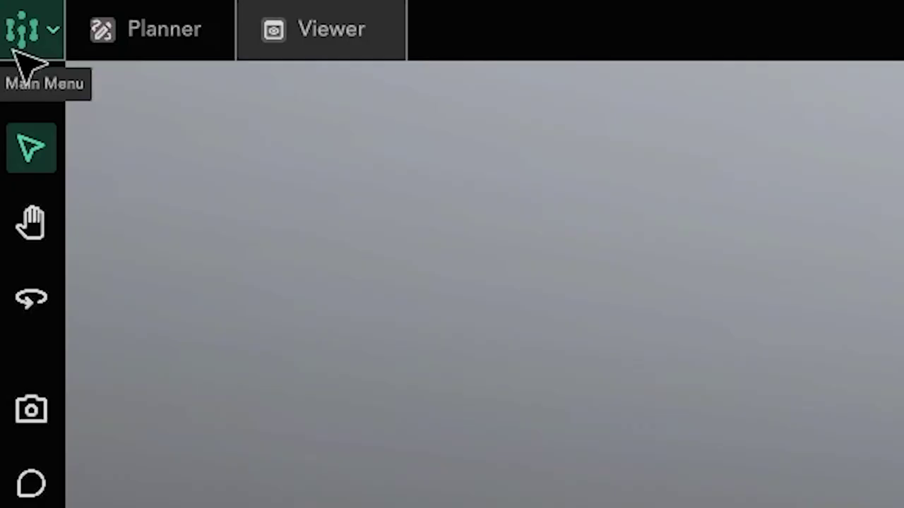
Step: Import bb.png and Internallayoutofthebuilding.png from the testgroup media folder into the project
left_click(12, 50)
mouse_move(197, 88)
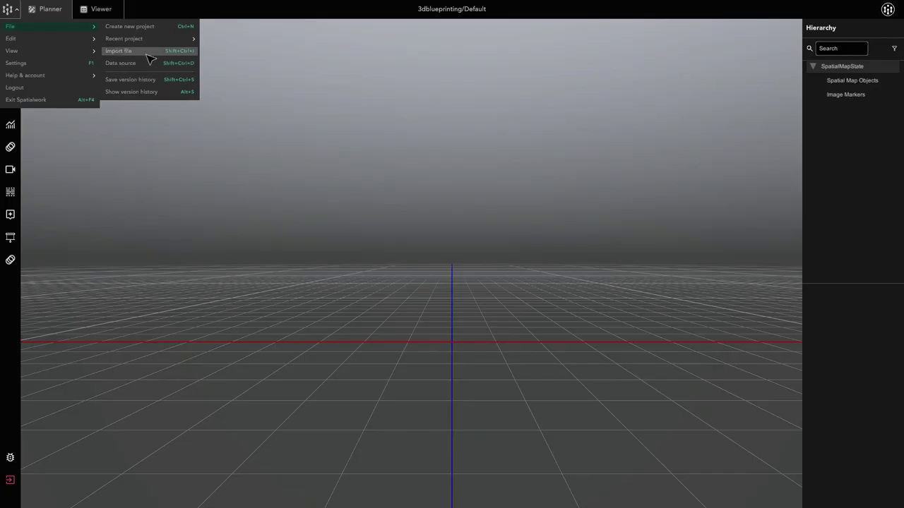
left_click(502, 176)
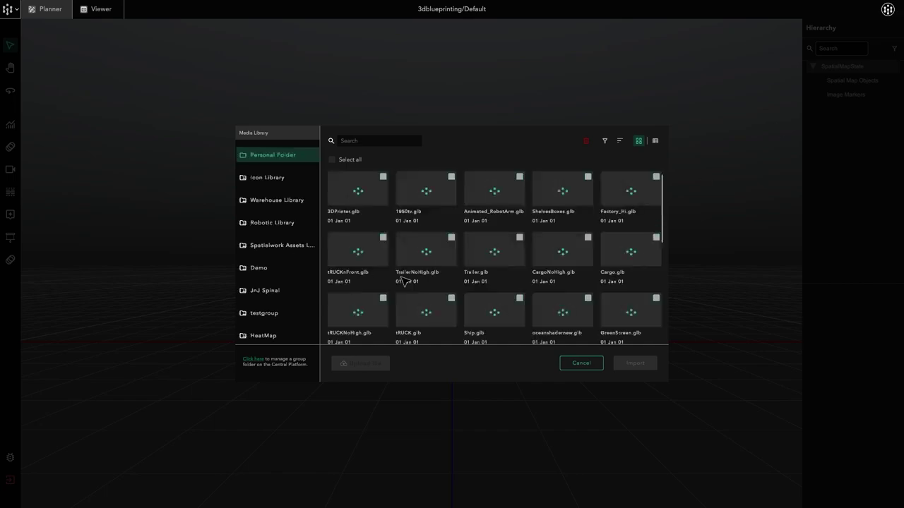
left_click(272, 314)
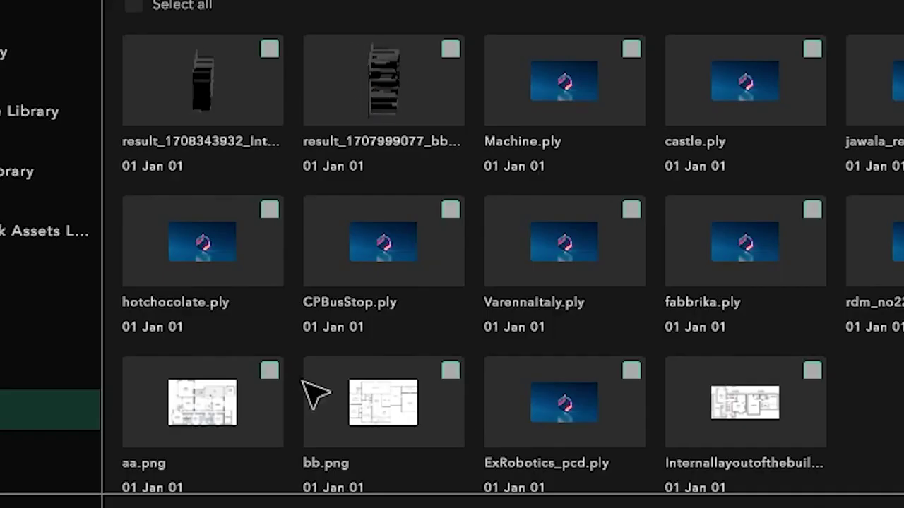
left_click(449, 372)
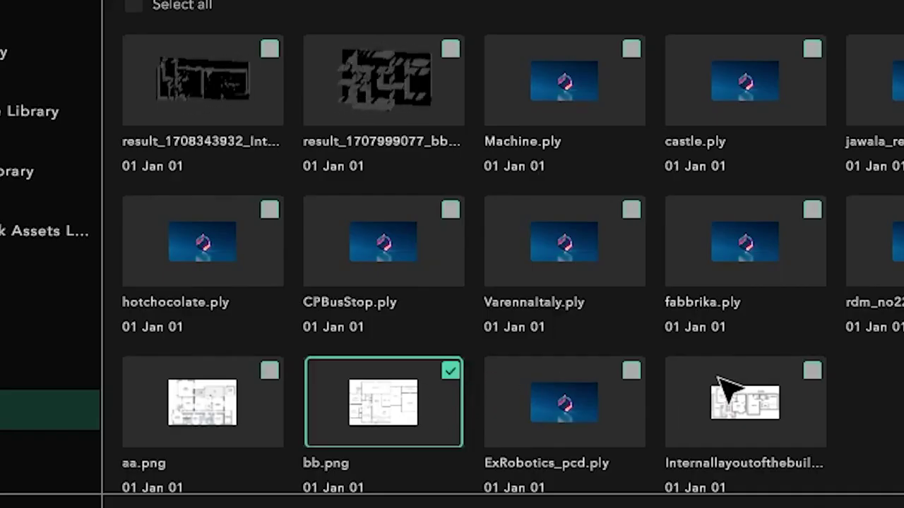
left_click(813, 372)
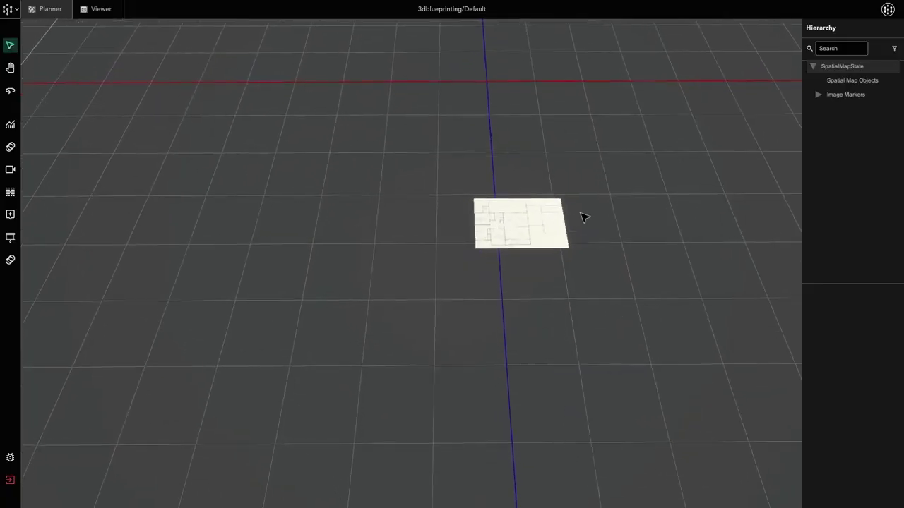
Step: Set the scale of the bb.png image marker to 10 on the X, Y and Z axes
left_click(848, 95)
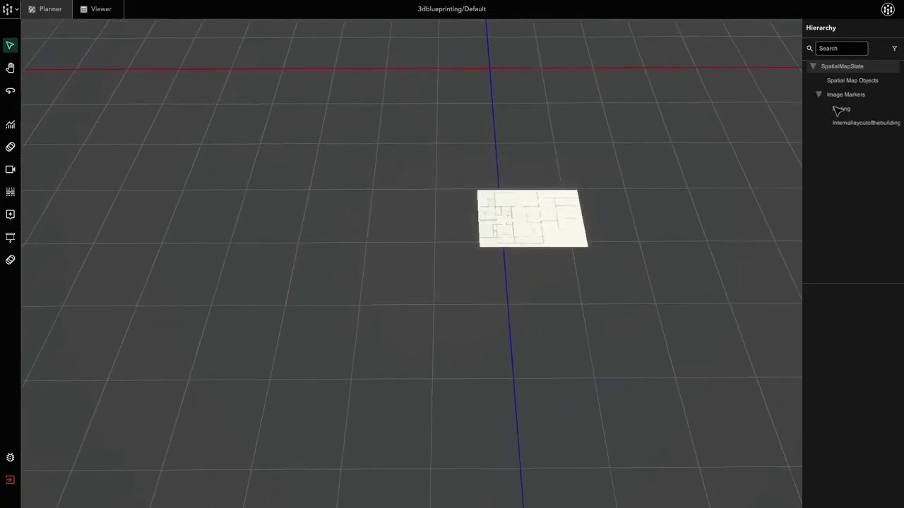
left_click(840, 109)
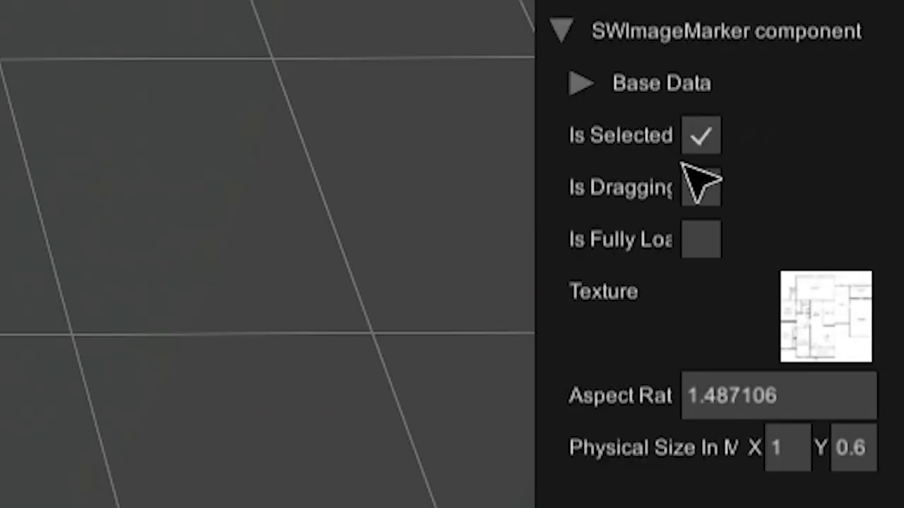
left_click(636, 84)
left_click(711, 344)
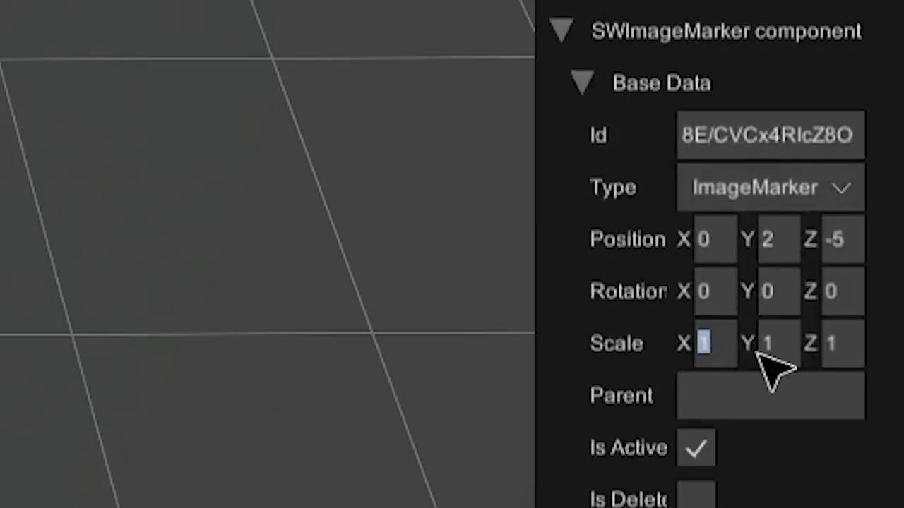
type("10")
left_click(763, 345)
type("10")
key("BackSpace")
left_click(842, 343)
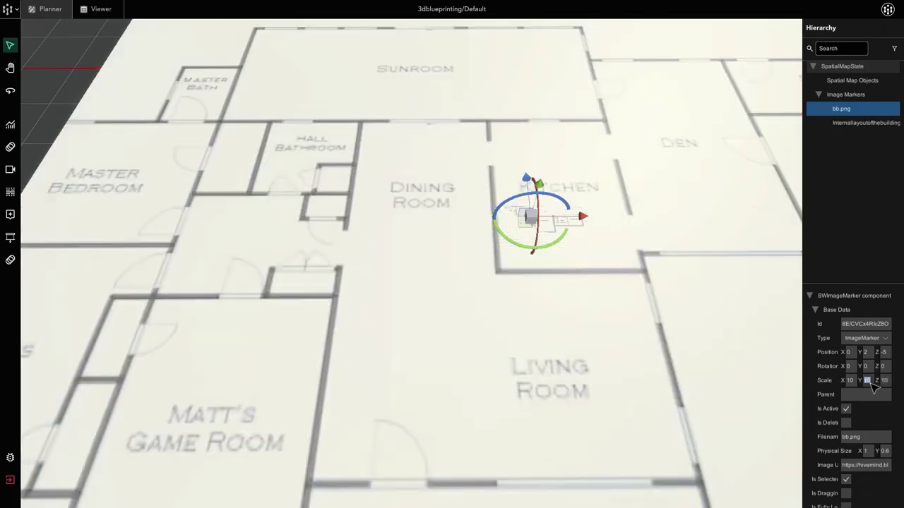
Step: Finish entering 10 as the bb.png marker's Y scale and select the Internallayoutofthebuilding image marker
type("0")
double_click(711, 344)
left_click(57, 88)
scroll(56, 88, "down", 10)
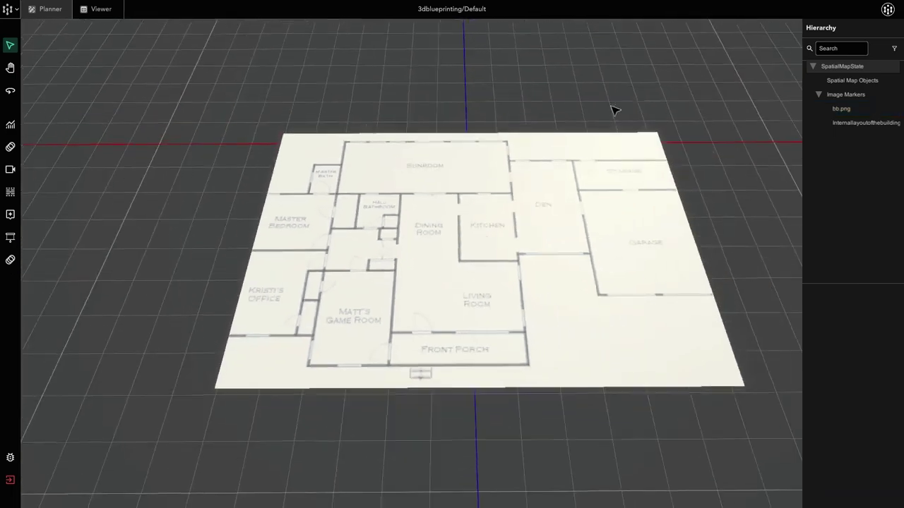
left_click(847, 124)
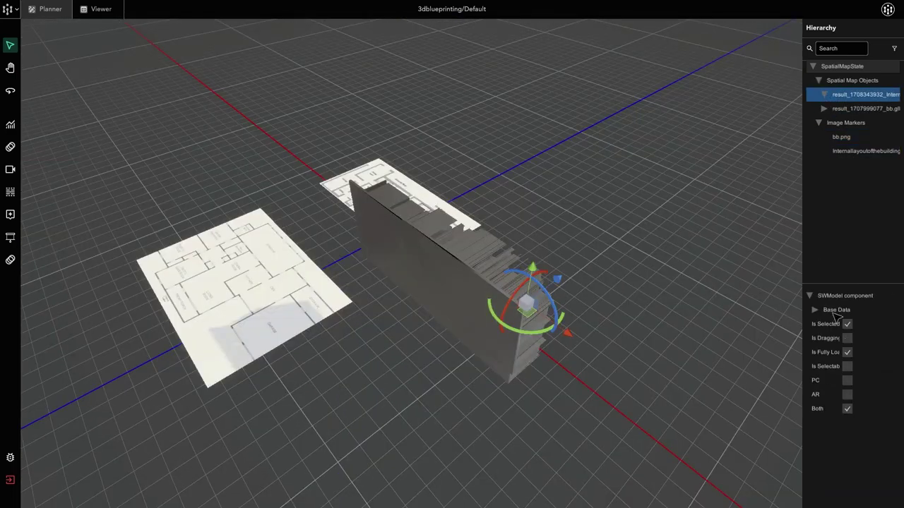
Step: Expand the base data of the internal layout 3D model and reposition the model relative to the floor plan images
left_click(836, 315)
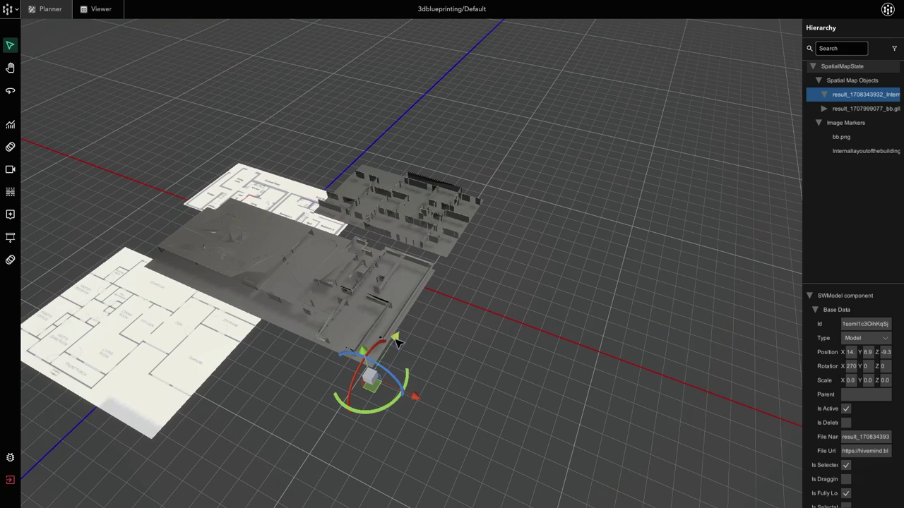
left_click_drag(396, 342, 489, 235)
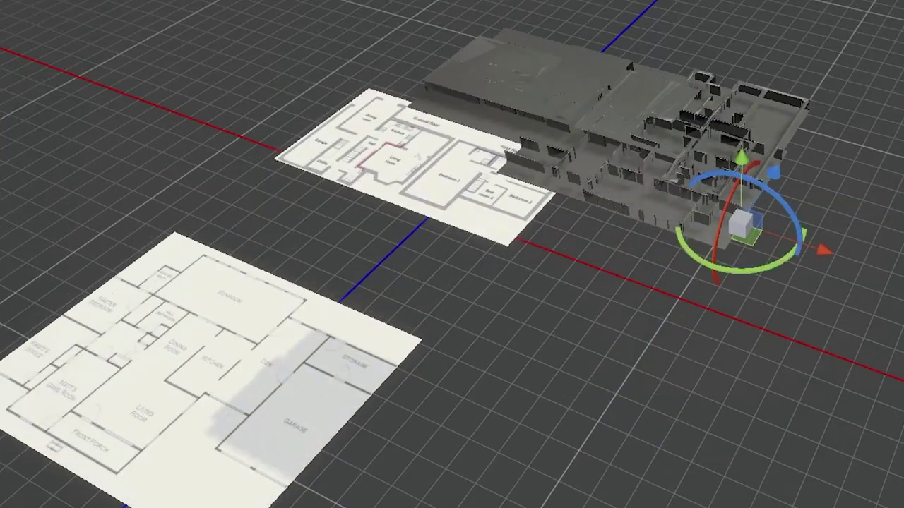
left_click_drag(771, 216, 571, 393)
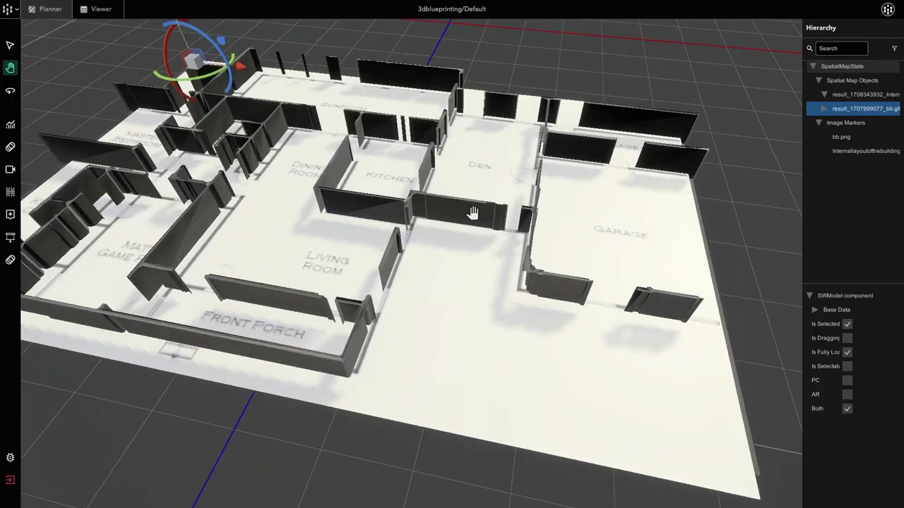
Step: Select the bb.png image marker and lower it beneath the floor of the bb 3D model
scroll(494, 219, "up", 3)
scroll(500, 225, "down", 5)
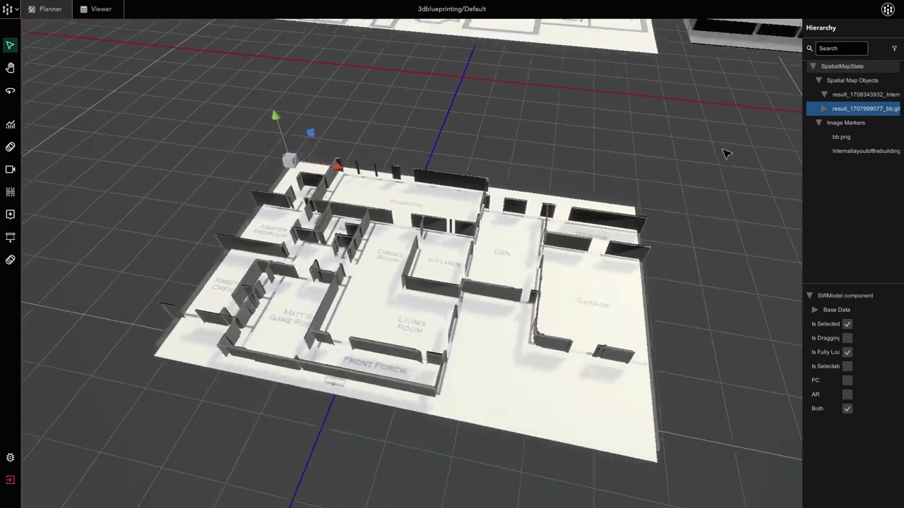
scroll(533, 258, "up", 4)
scroll(533, 257, "up", 3)
left_click(599, 251)
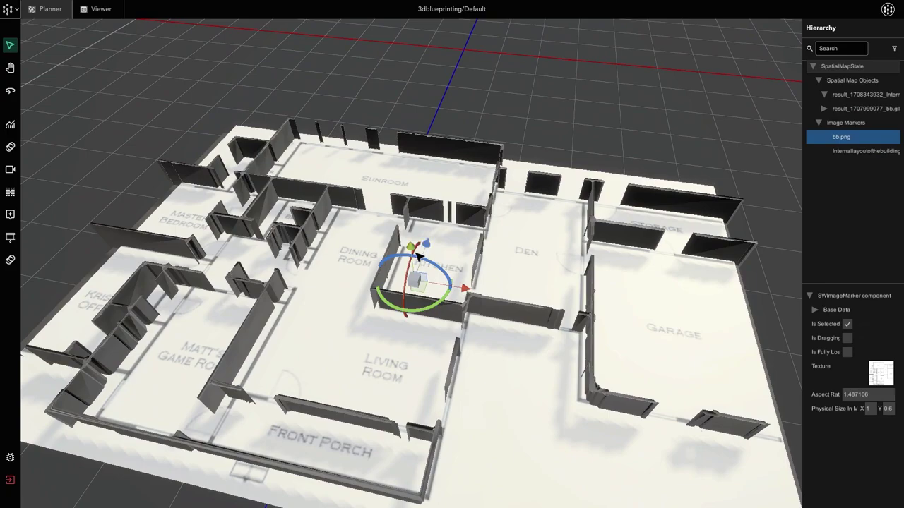
left_click_drag(418, 258, 418, 283)
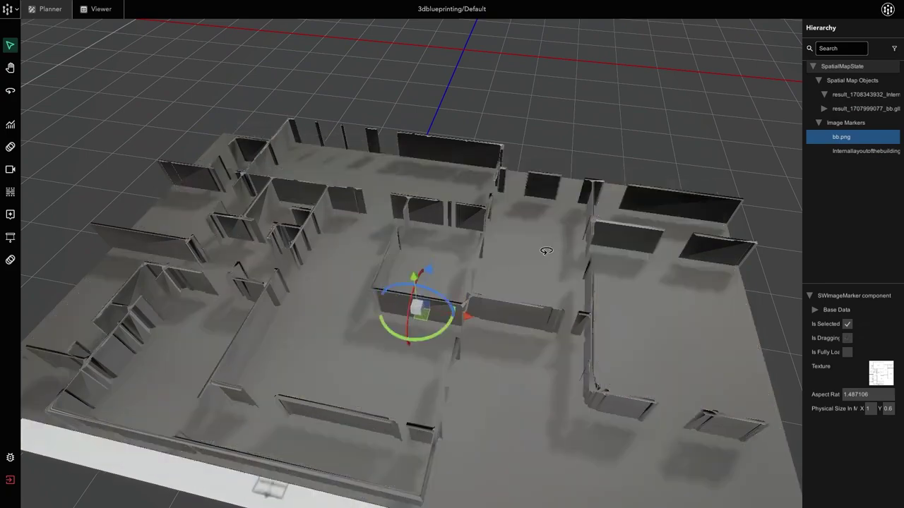
left_click_drag(546, 251, 788, 60)
scroll(516, 220, "down", 5)
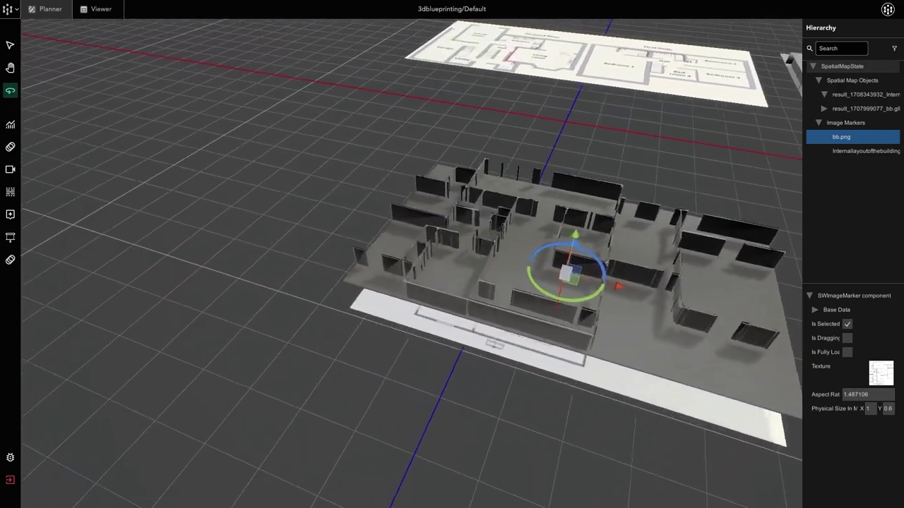
scroll(646, 258, "up", 5)
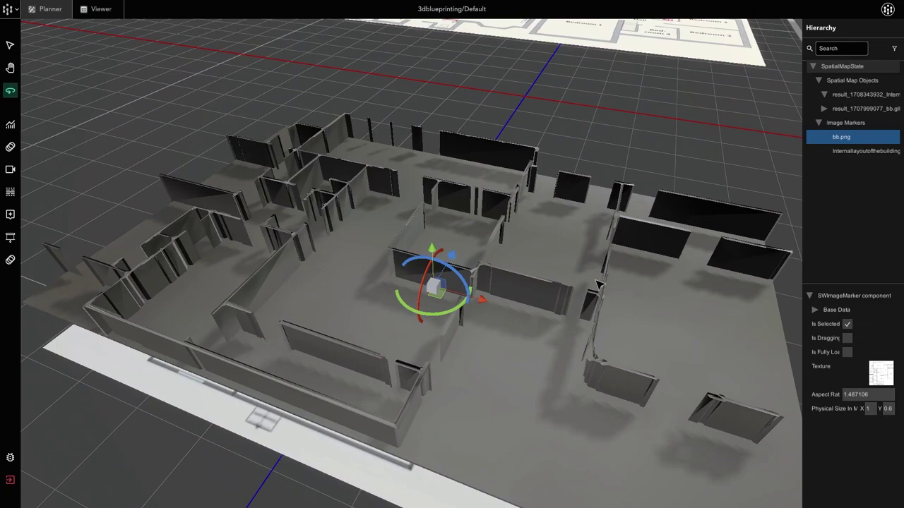
scroll(579, 271, "down", 5)
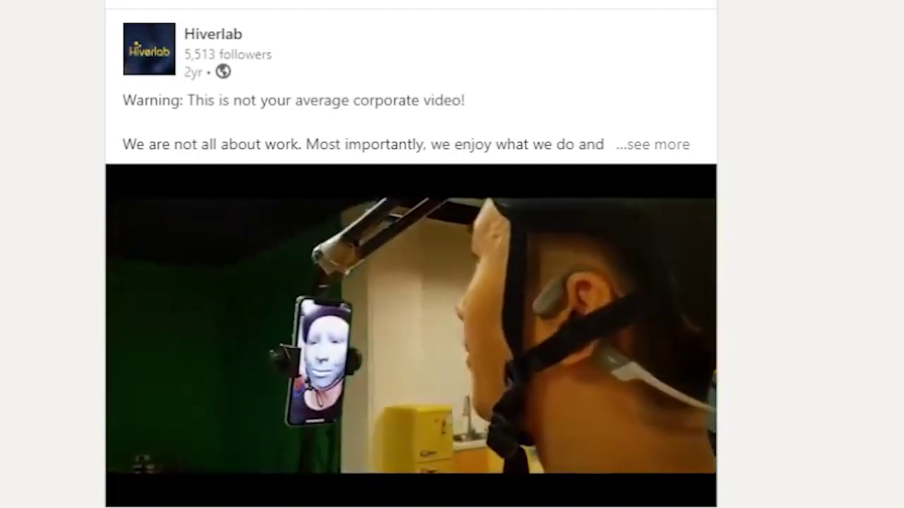
scroll(411, 282, "down", 10)
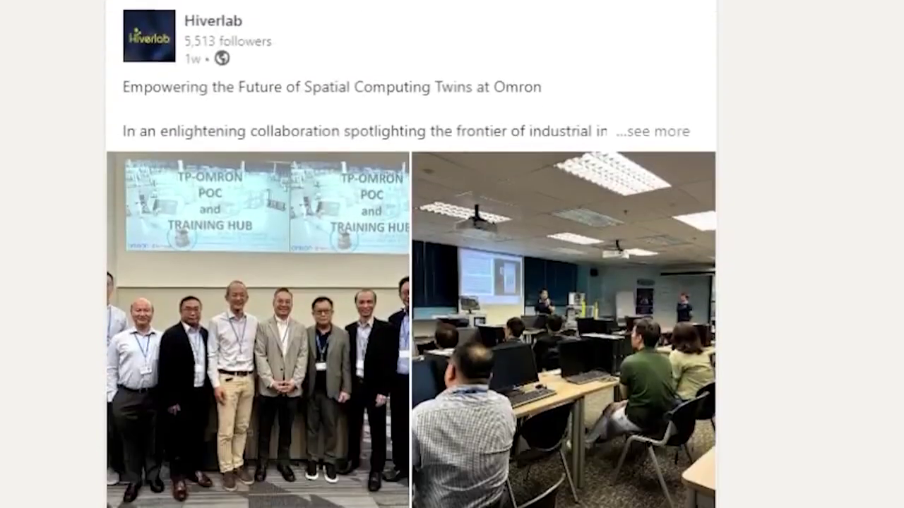
scroll(411, 283, "down", 15)
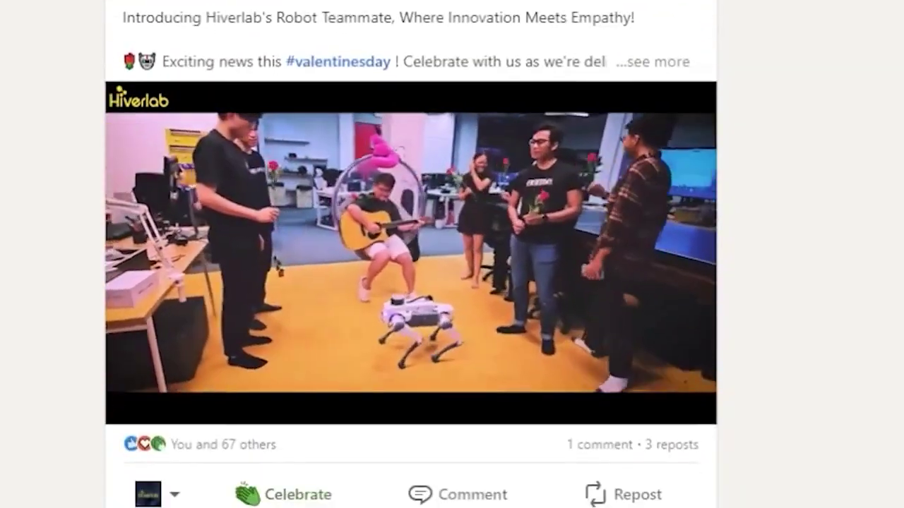
scroll(411, 283, "down", 8)
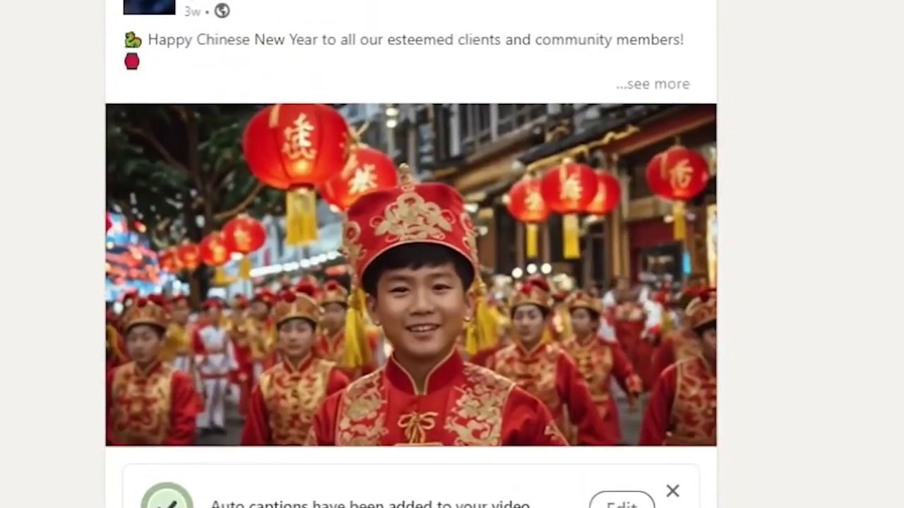